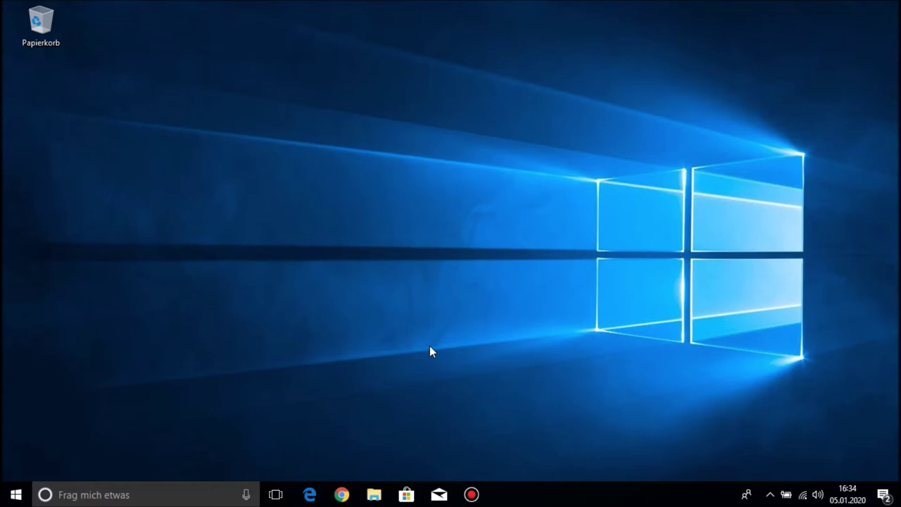
- Open Chrome and go to the website bistro-cash.de
click(342, 494)
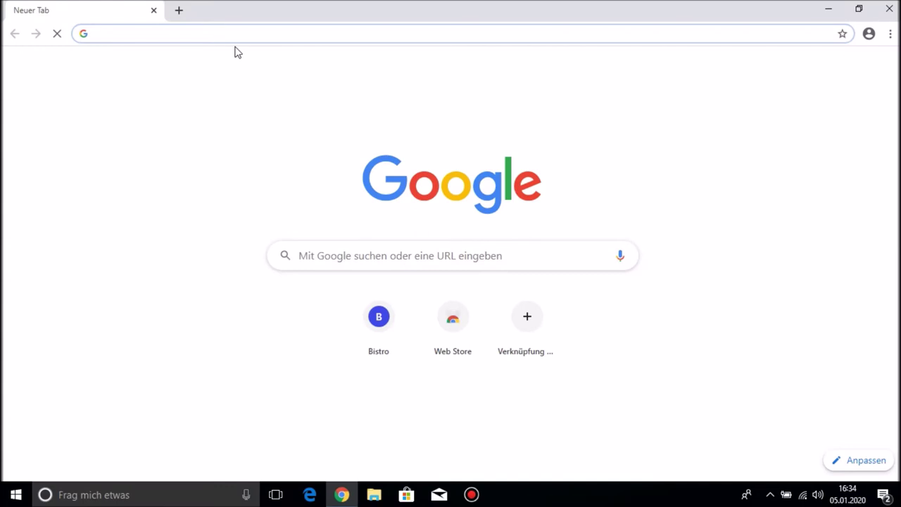
text(bistro)
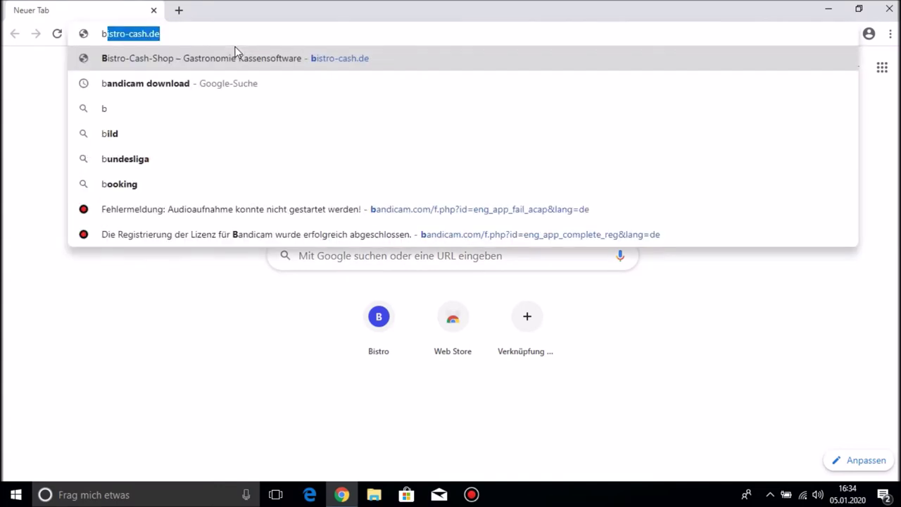
text(-)
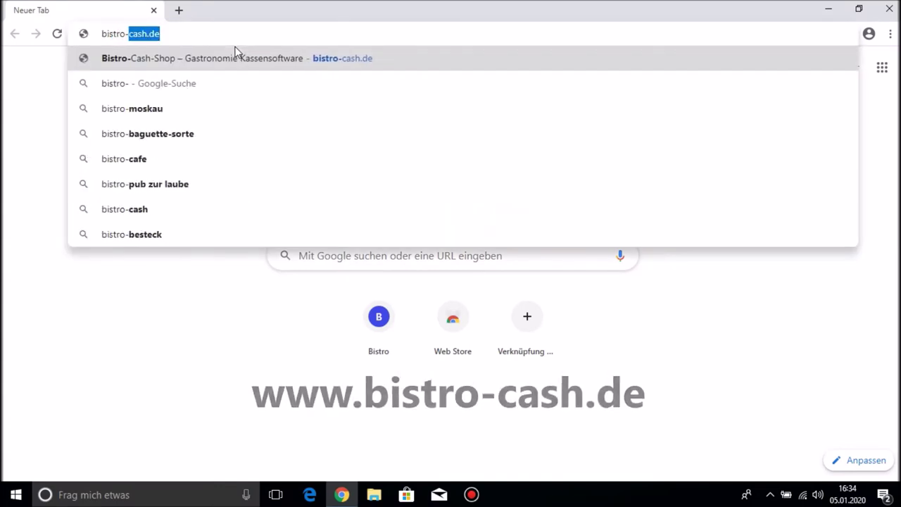
text(cash.de)
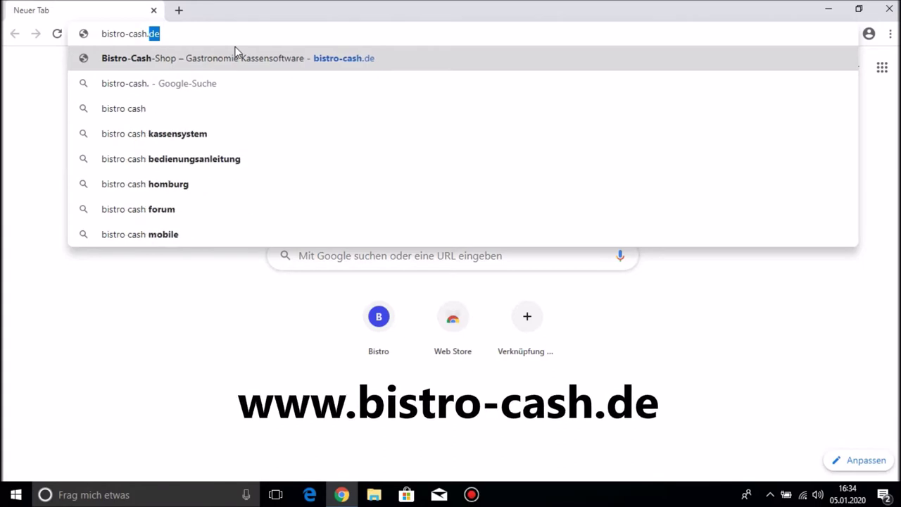
key(Return)
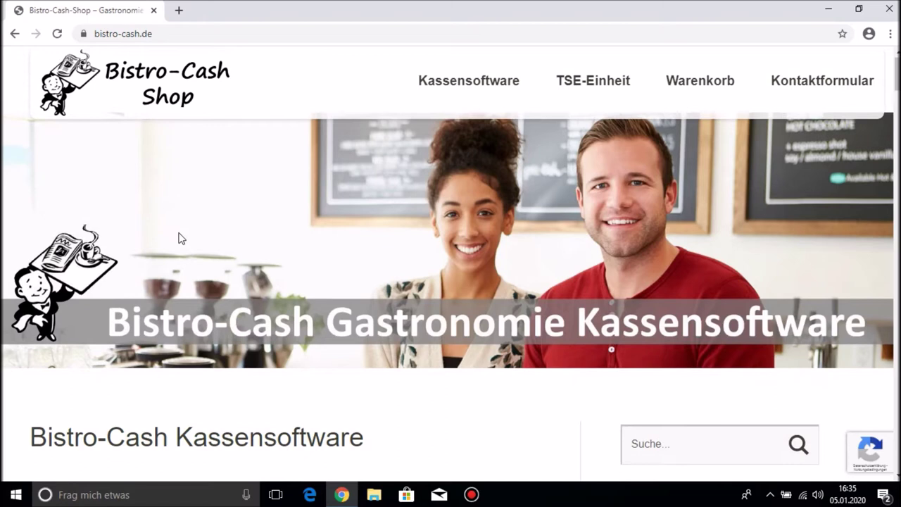
- Download the Bistro-Cash trial version (Testversion) from the shop's home page
scroll(181, 236, down, 7)
scroll(182, 233, down, 3)
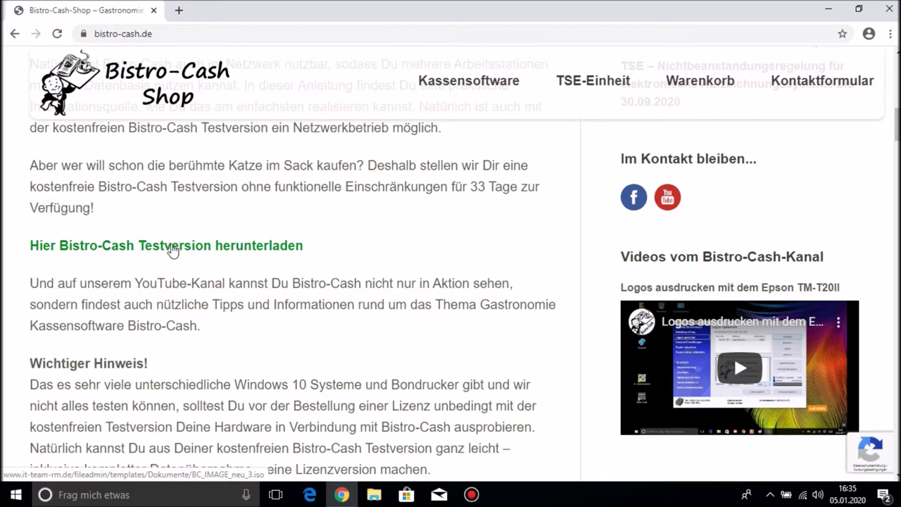
click(172, 252)
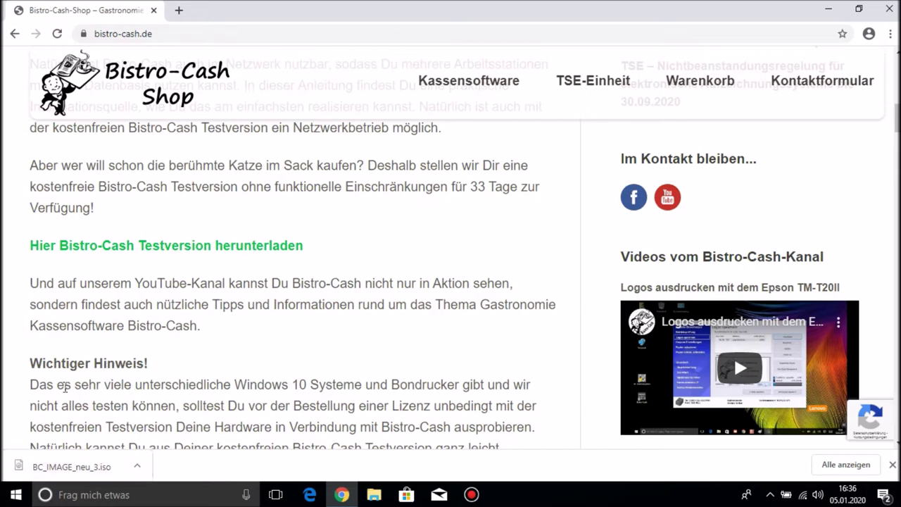
- Show the downloaded BC_IMAGE_neu_3.iso in its folder and close the browser
click(139, 468)
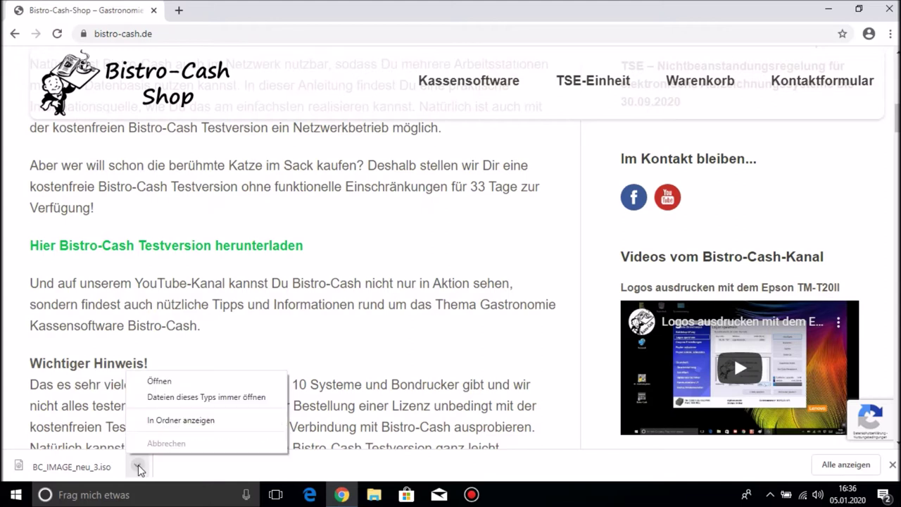
click(172, 422)
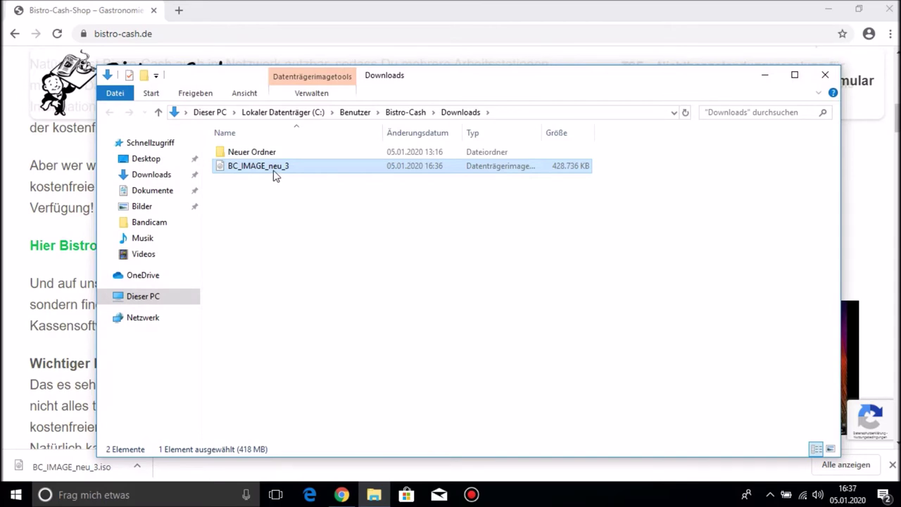
click(890, 10)
- Mount the BC_IMAGE_neu_3 disc image and run the CD_Start application from it
click(268, 239)
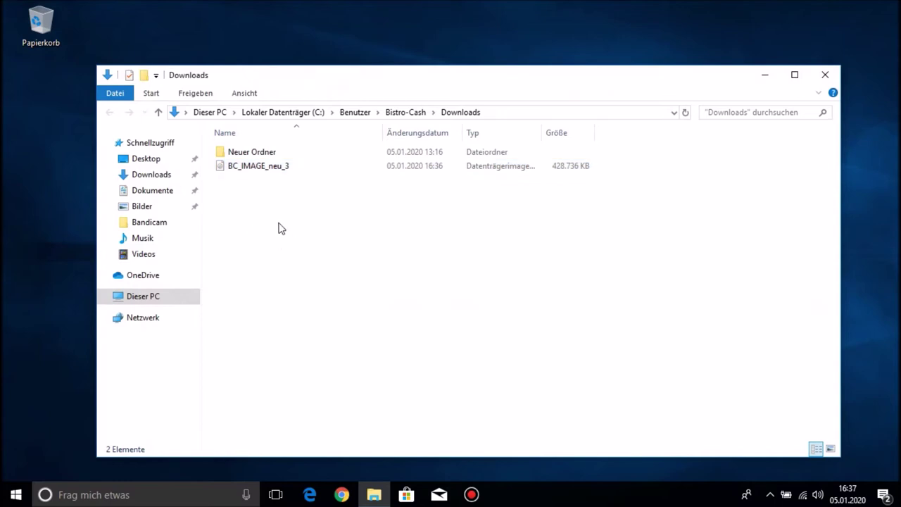
double_click(259, 166)
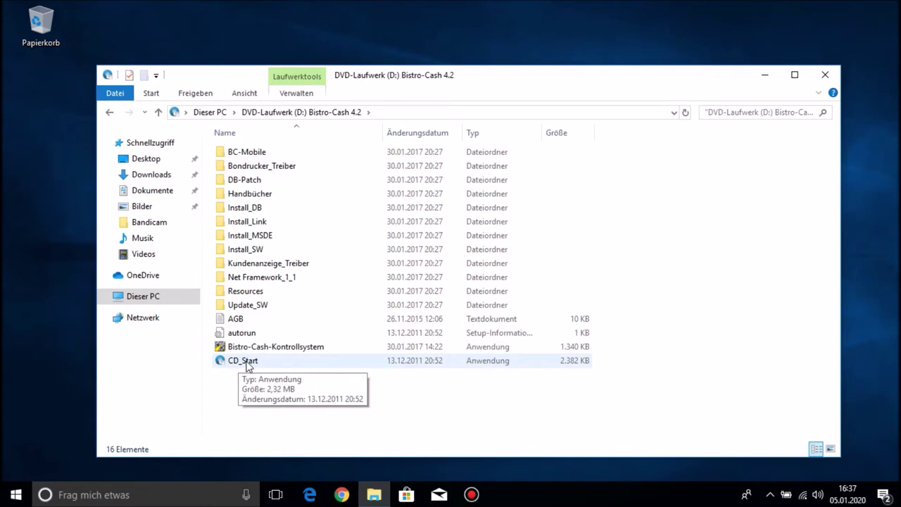
double_click(245, 361)
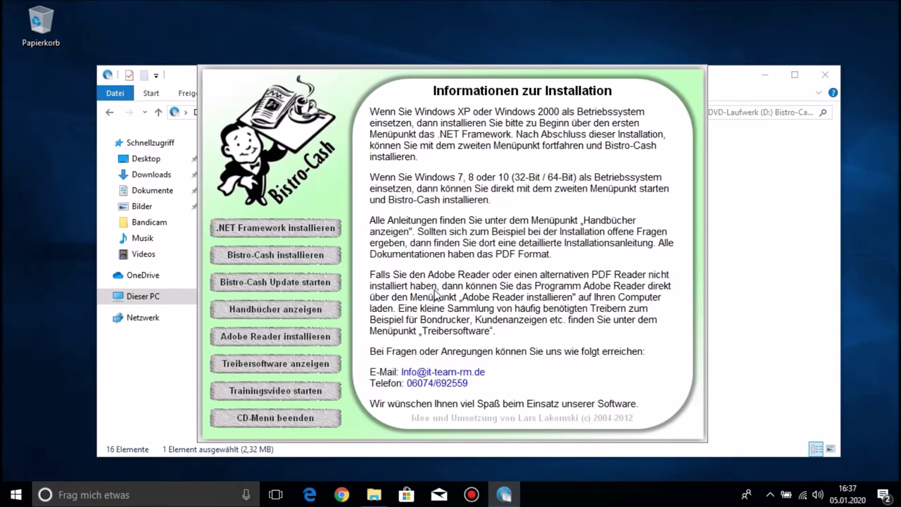
- Start the Bistro-Cash installation and download and install the required .NET Framework 3.5 Windows feature
click(281, 257)
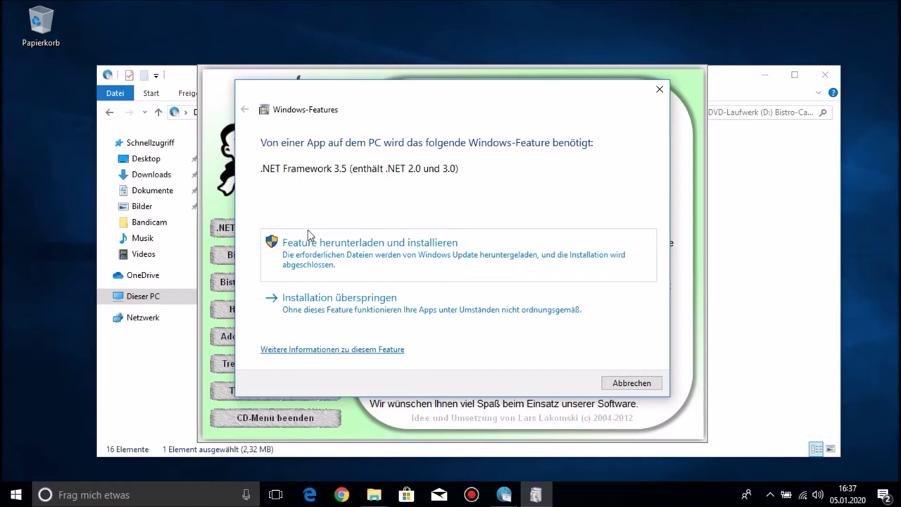
click(364, 254)
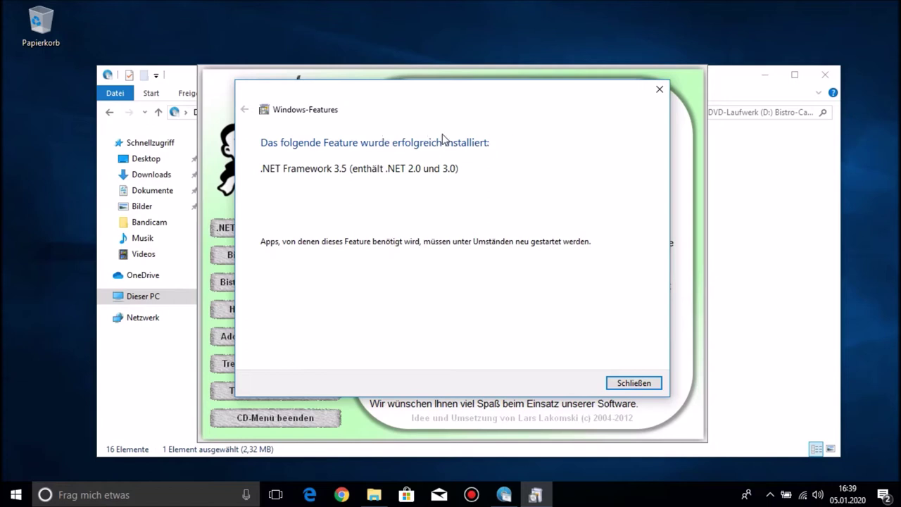
click(633, 383)
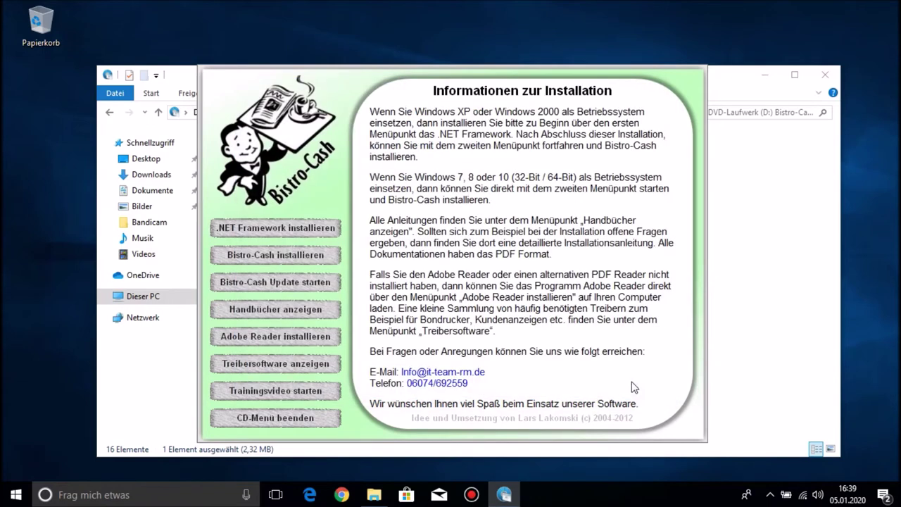
- Run the complete Bistro-Cash installation (Komplette Installation), accepting the licence terms, and finish it with an immediate system restart
click(279, 259)
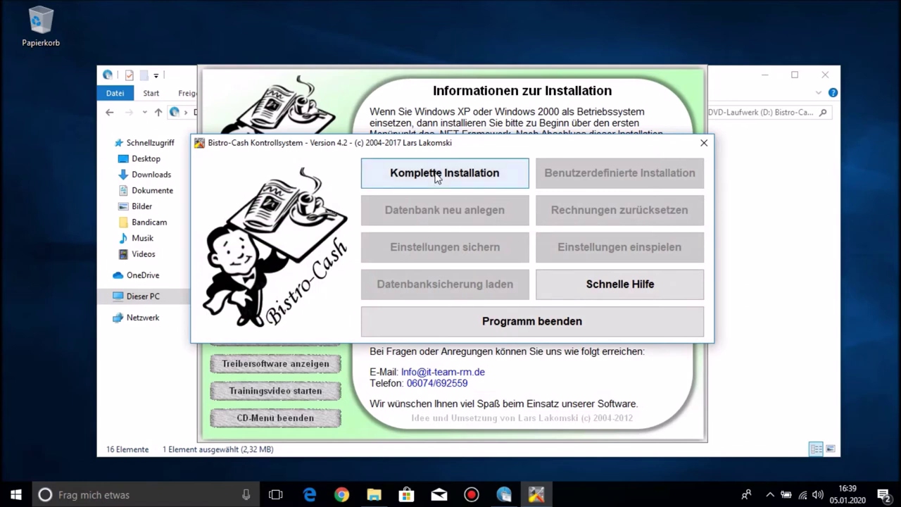
click(436, 176)
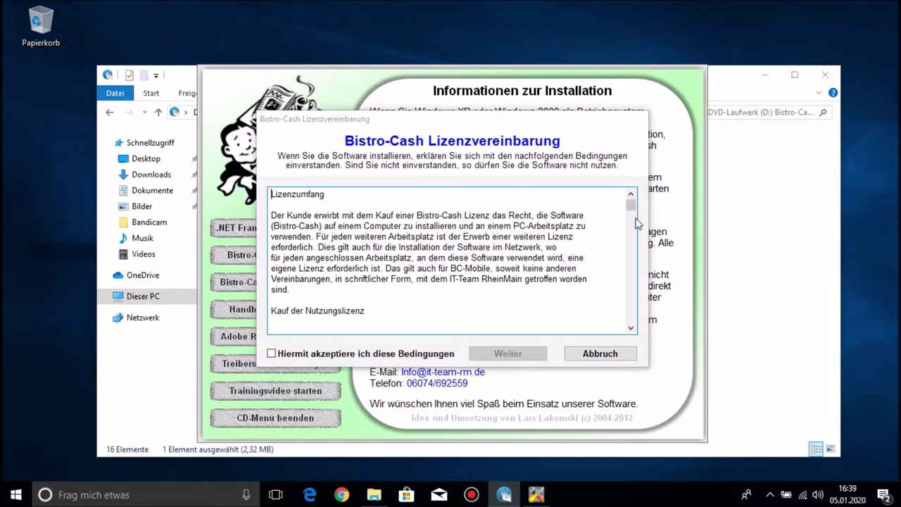
drag(630, 203, 634, 334)
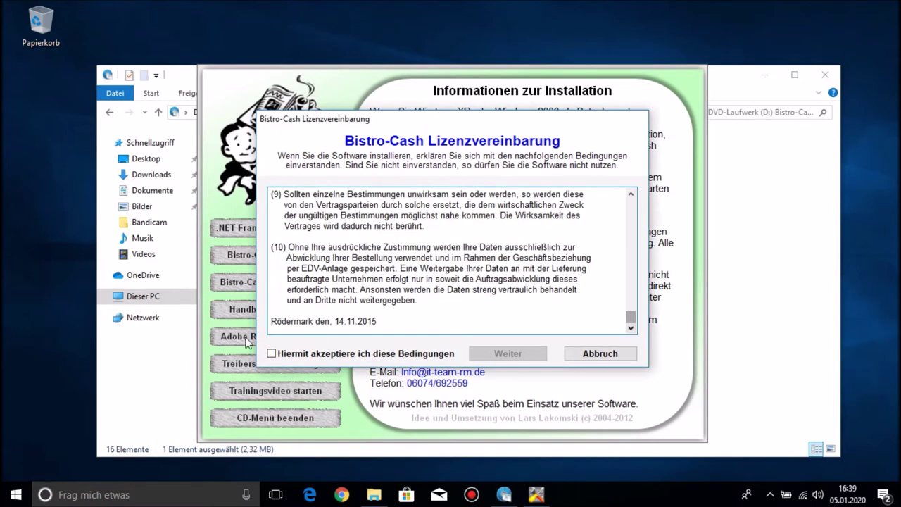
click(281, 354)
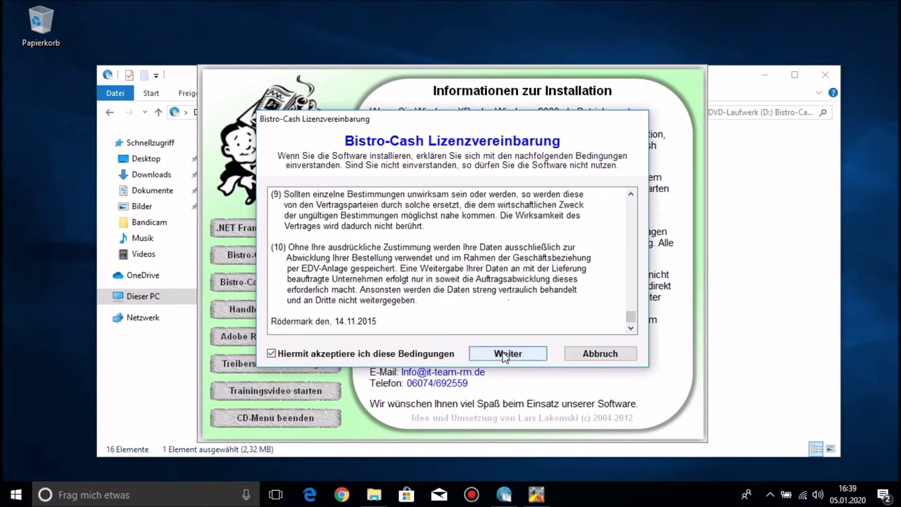
click(501, 354)
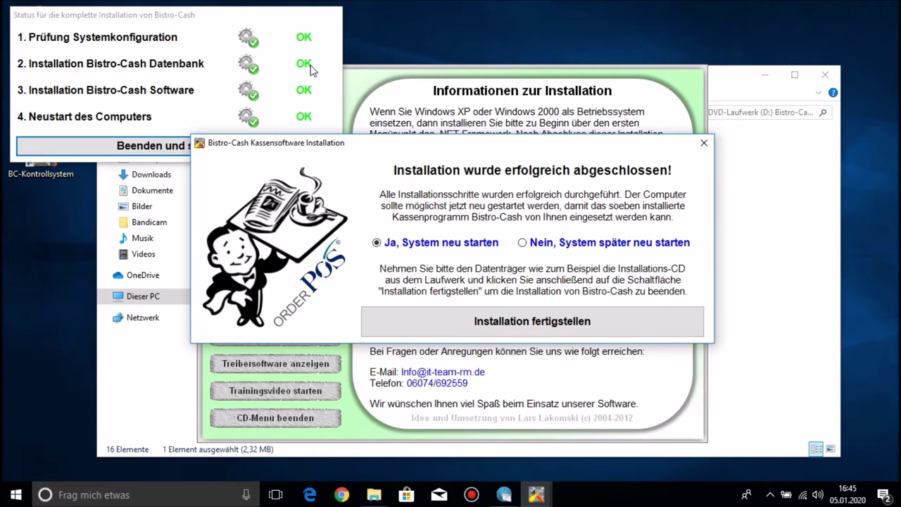
click(512, 322)
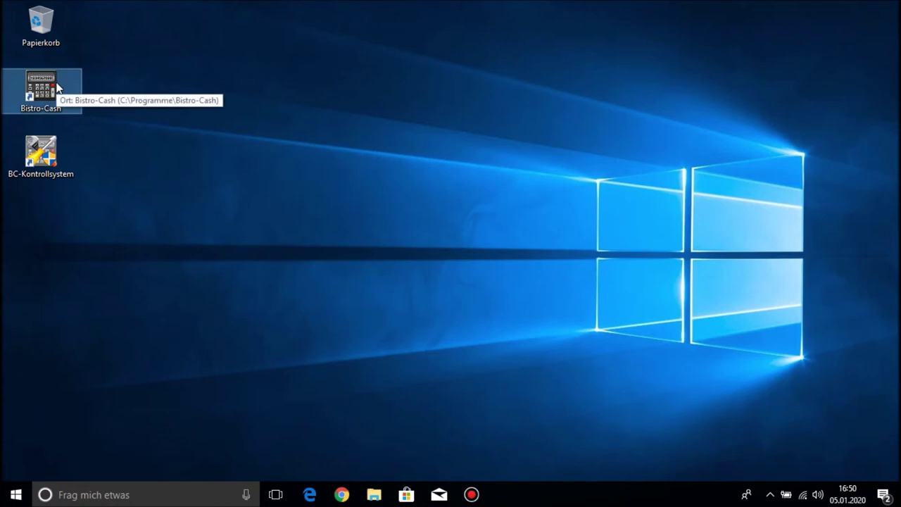
- Launch Bistro-Cash from the desktop and close the database connection notice to reach the control system
click(42, 158)
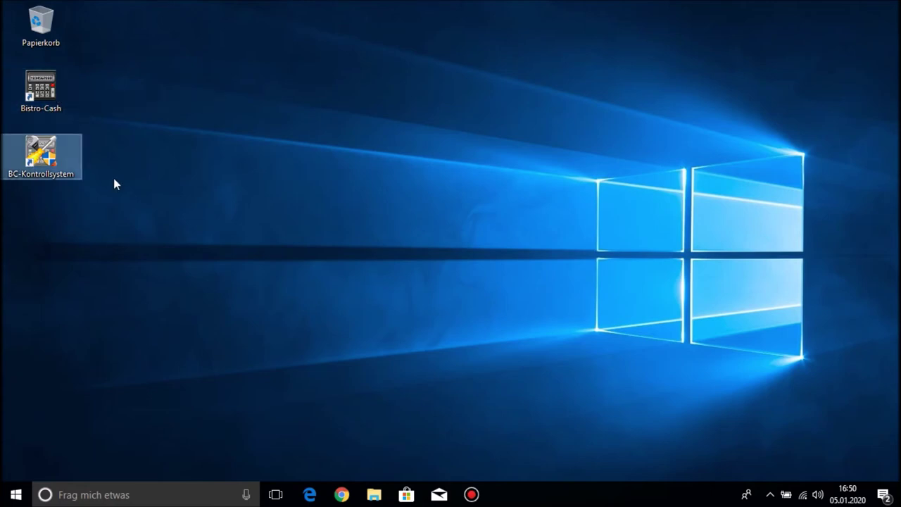
click(141, 173)
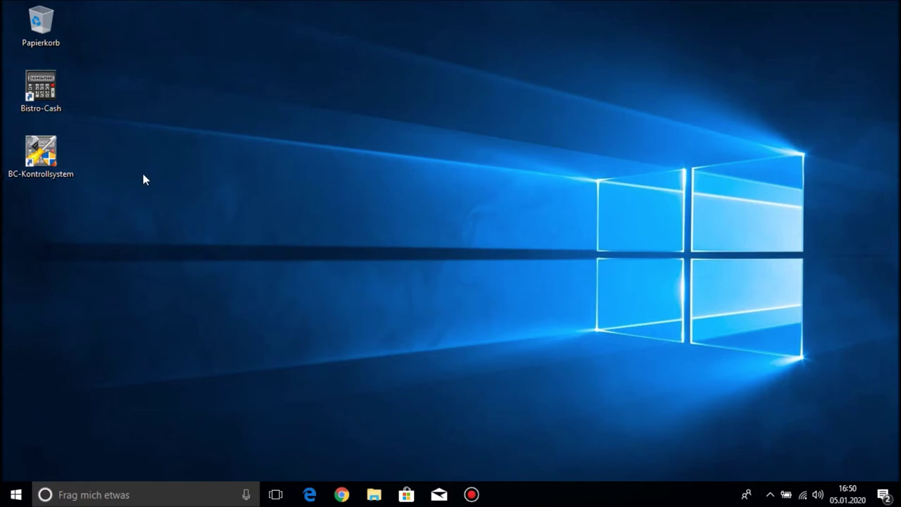
double_click(43, 88)
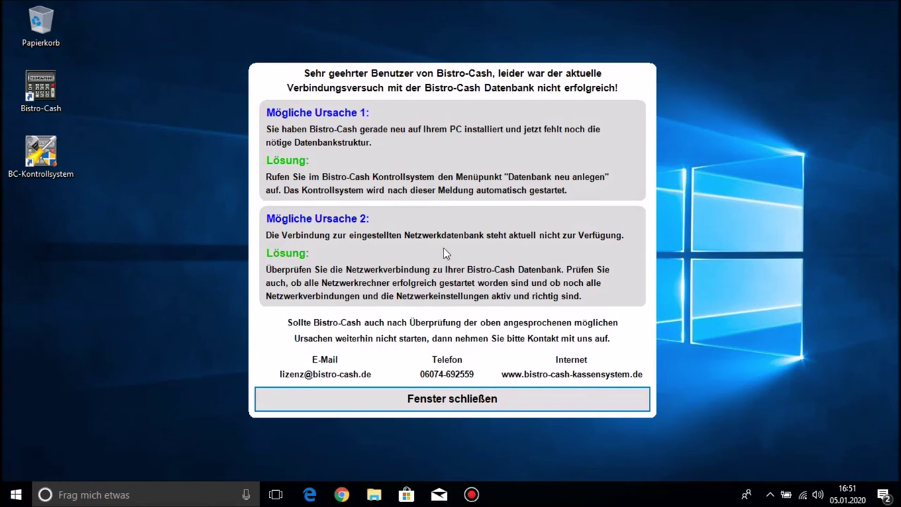
click(452, 398)
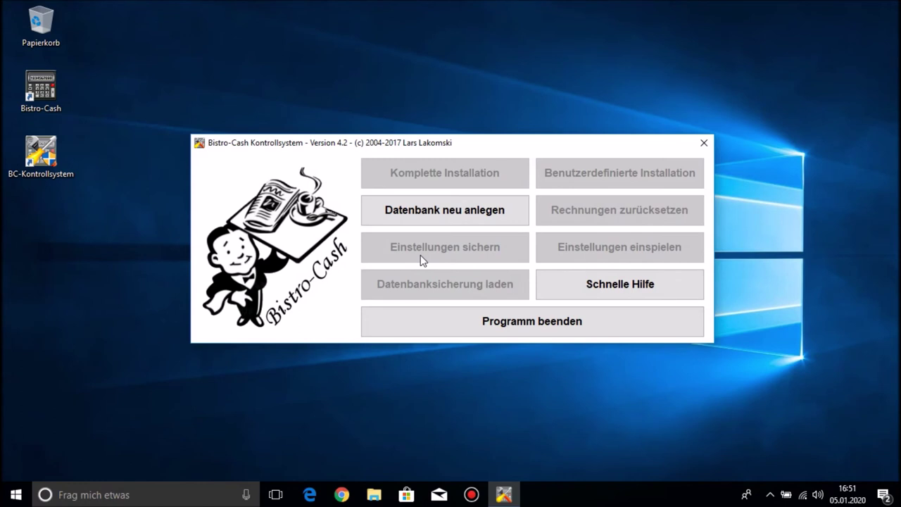
- Create the Bistro-Cash database anew (Datenbank neu anlegen) in the control system and exit it
click(445, 217)
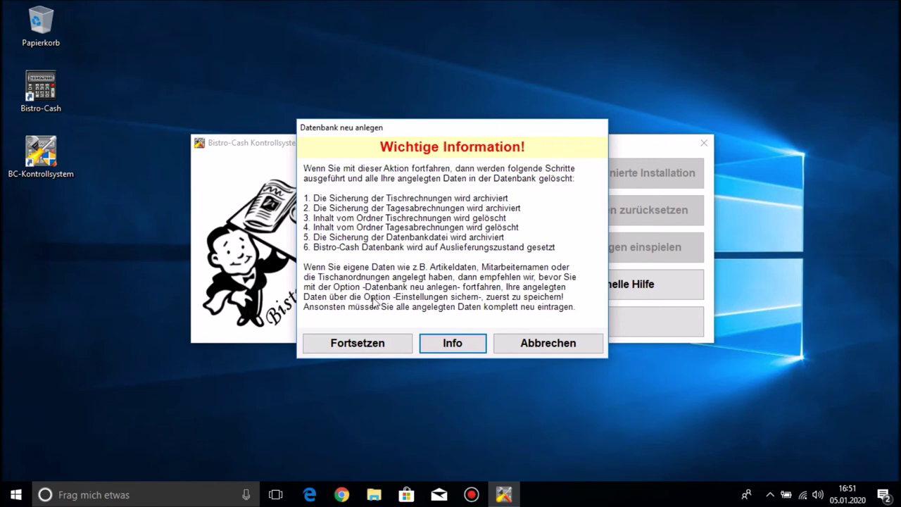
click(358, 344)
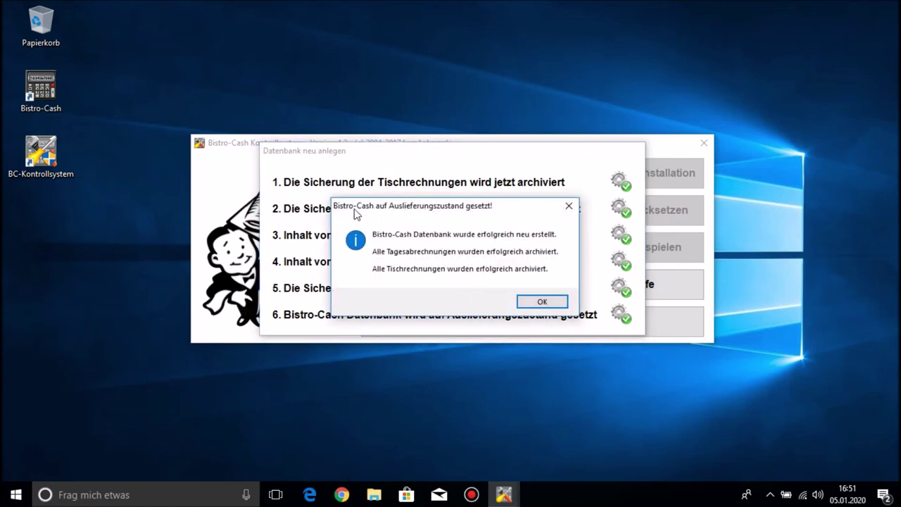
click(540, 302)
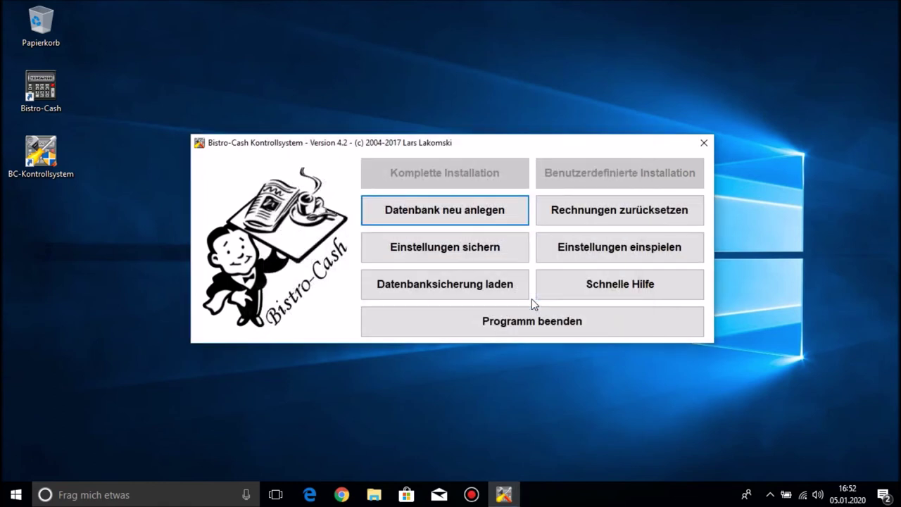
click(527, 320)
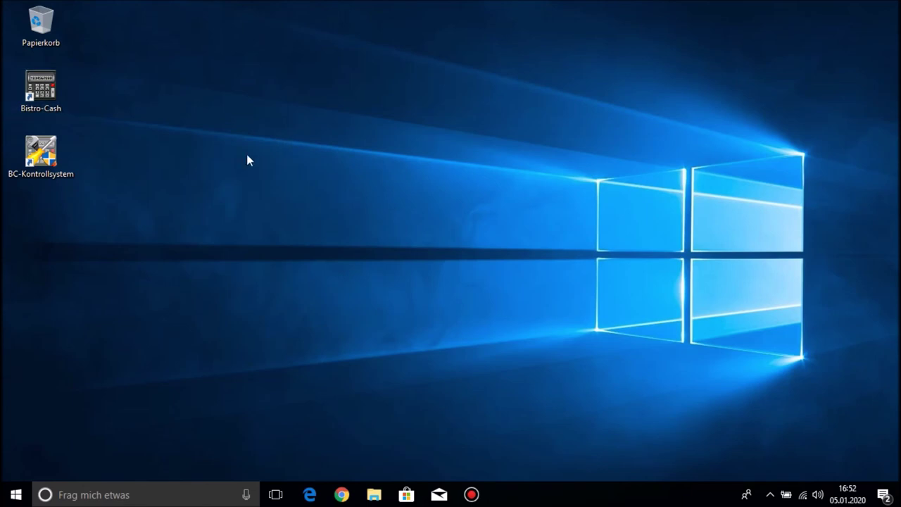
- Start the Bistro-Cash POS program again and close the trial version notice
double_click(41, 88)
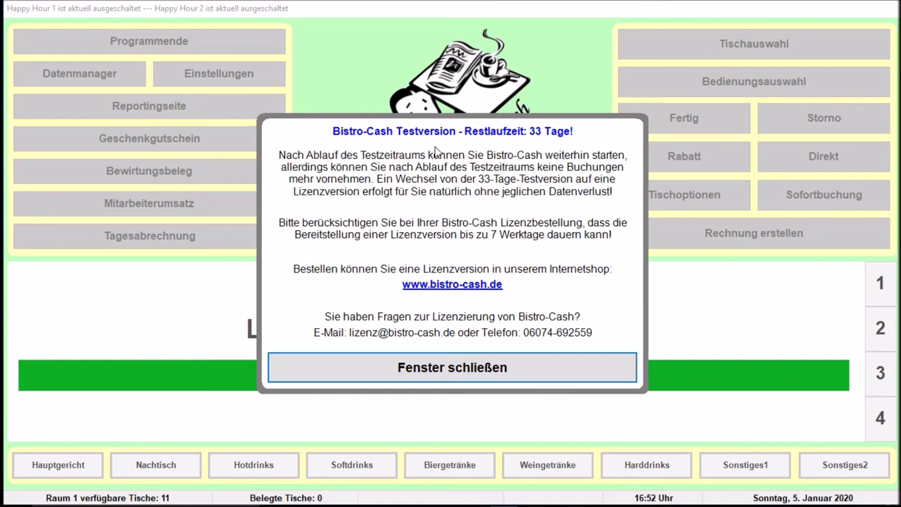
click(458, 383)
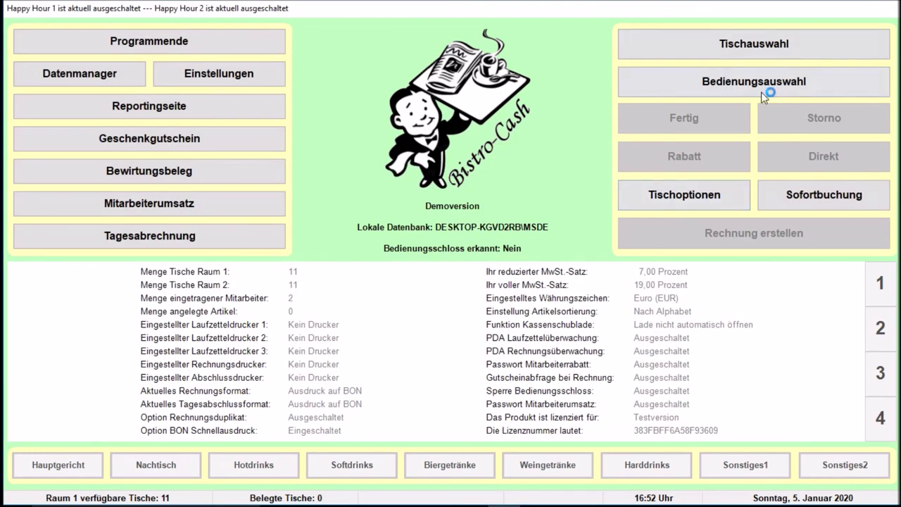